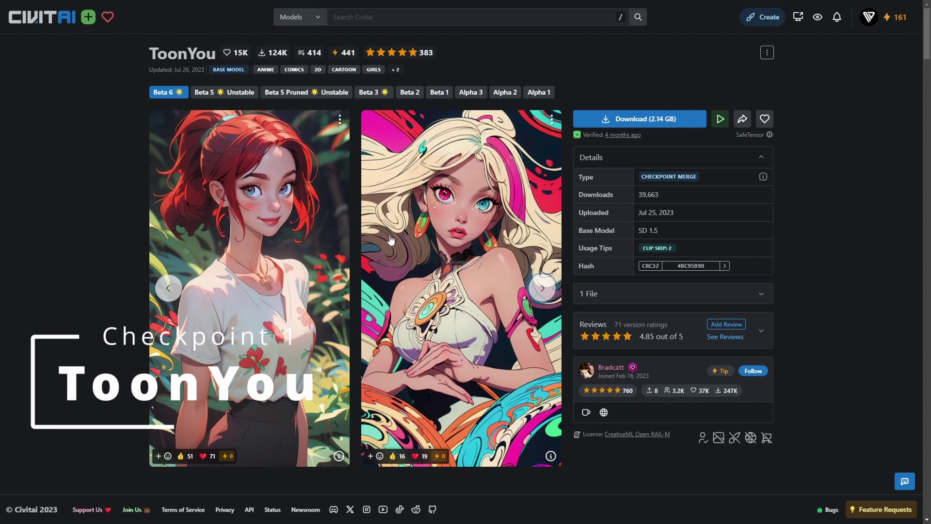
- Cycle through the ToonYou Beta 6 sample images on Civitai and return to the first ones
{"action": "left_click", "coordinate": [543, 289]}
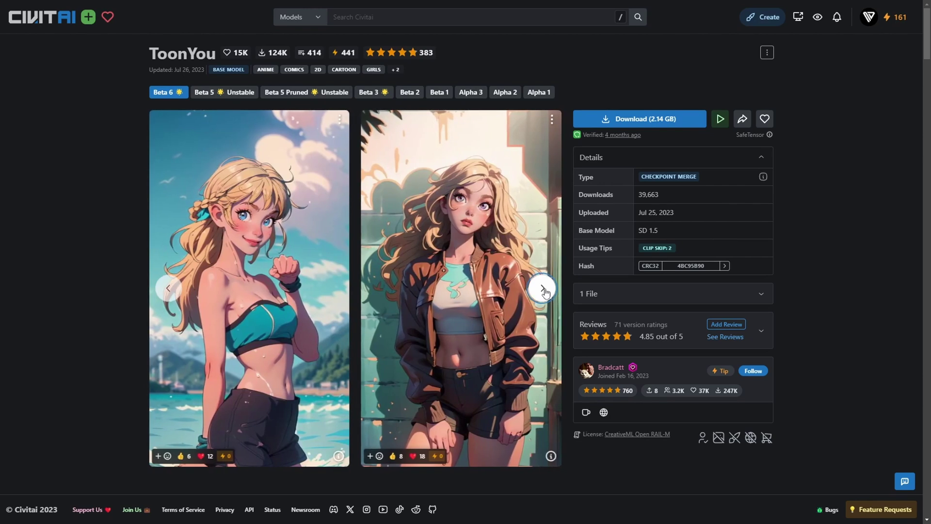
{"action": "left_click", "coordinate": [544, 289]}
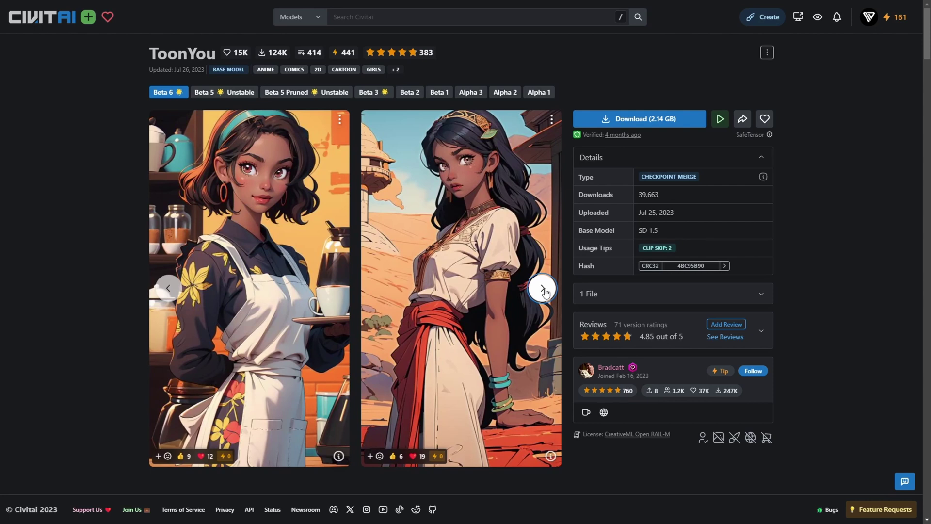
{"action": "left_click", "coordinate": [543, 289]}
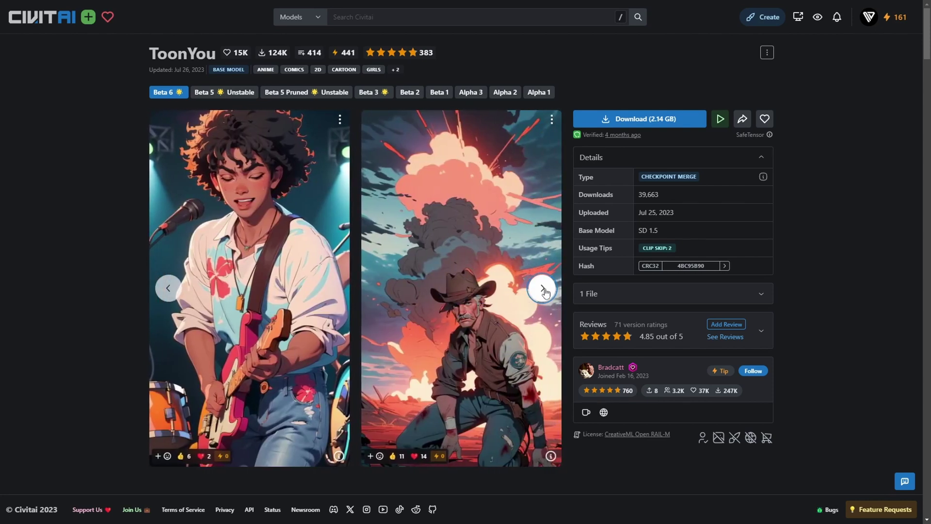
{"action": "left_click", "coordinate": [544, 289]}
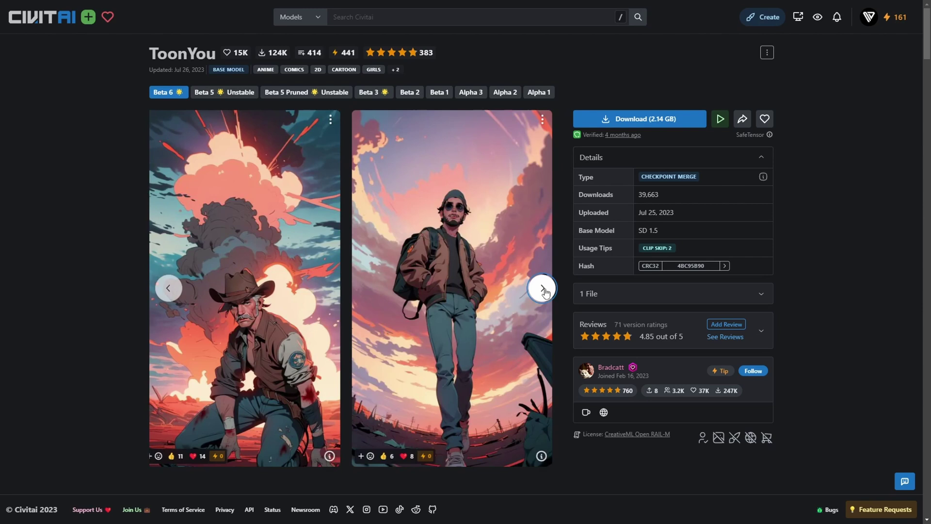
{"action": "left_click", "coordinate": [543, 290]}
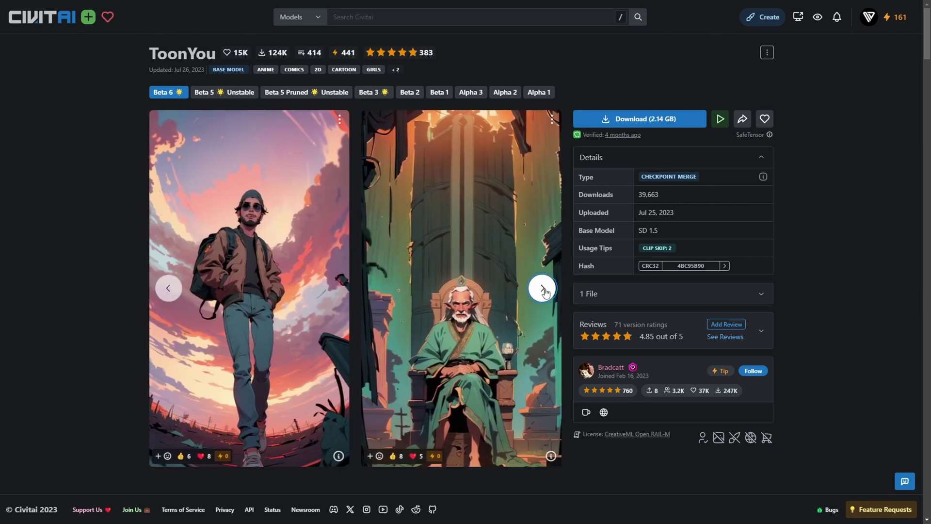
{"action": "left_click", "coordinate": [544, 289]}
{"action": "left_click", "coordinate": [544, 289]}
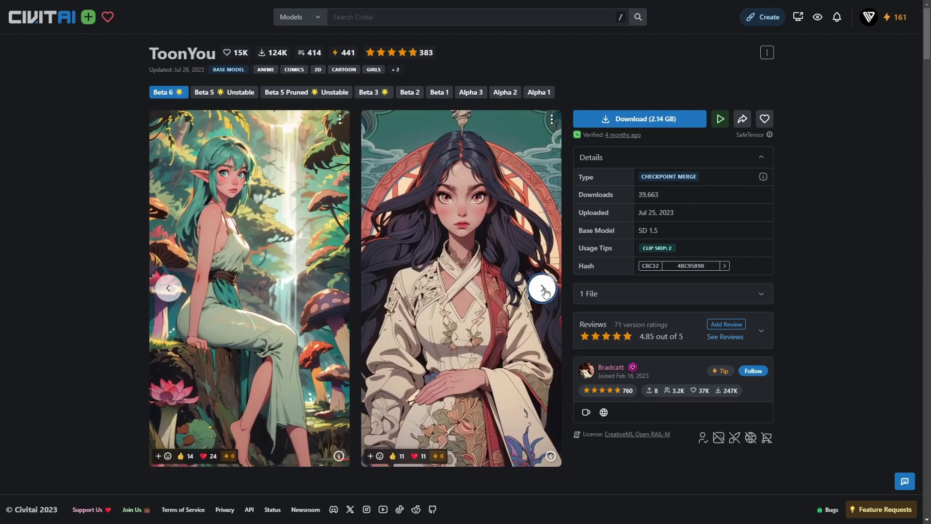
{"action": "left_click", "coordinate": [544, 289]}
{"action": "left_click", "coordinate": [543, 290]}
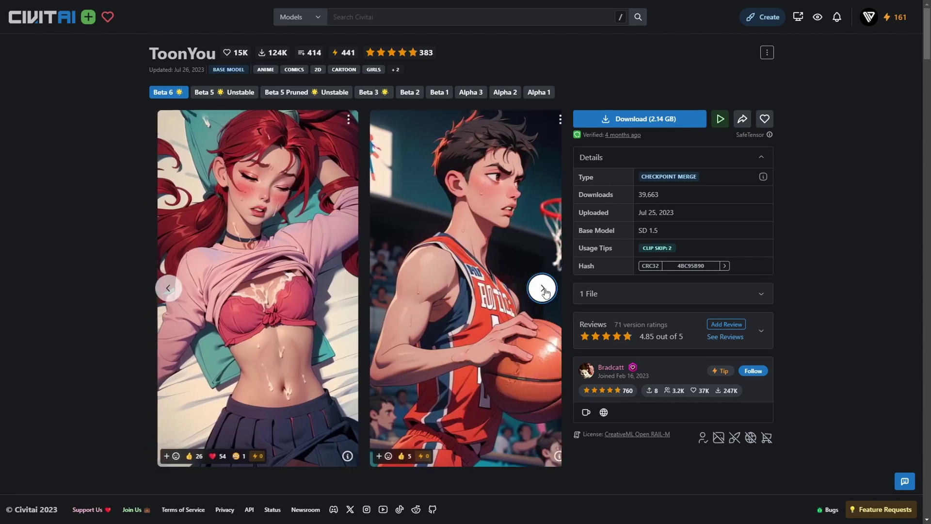
{"action": "left_click", "coordinate": [544, 290]}
{"action": "left_click", "coordinate": [543, 289]}
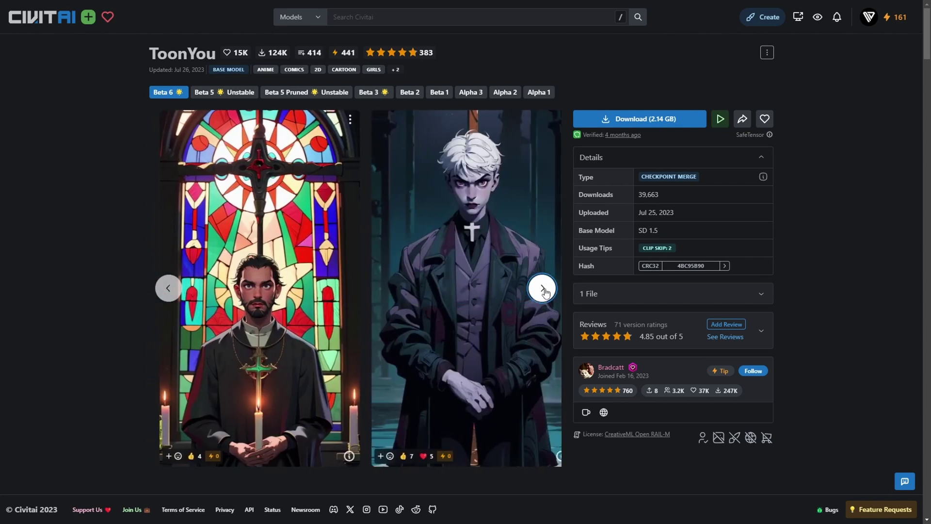
{"action": "left_click", "coordinate": [543, 290]}
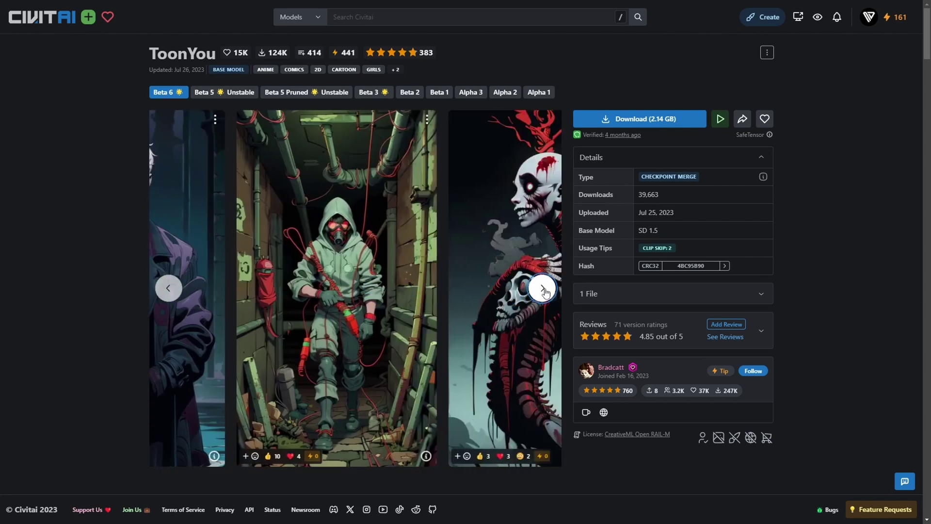
{"action": "left_click", "coordinate": [544, 290]}
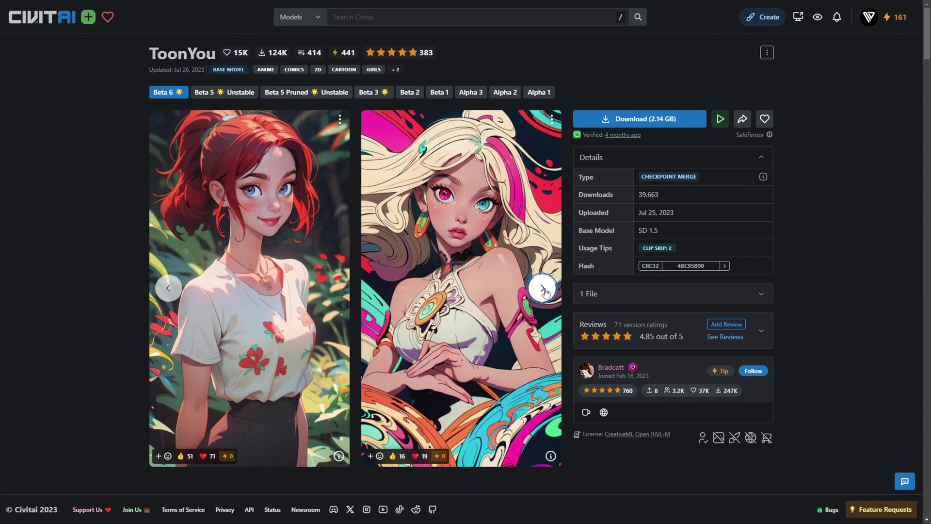
- Scroll down to the ToonYou Recommended Settings section and back up
{"action": "scroll", "coordinate": [539, 288], "scroll_direction": "down", "scroll_amount": 7}
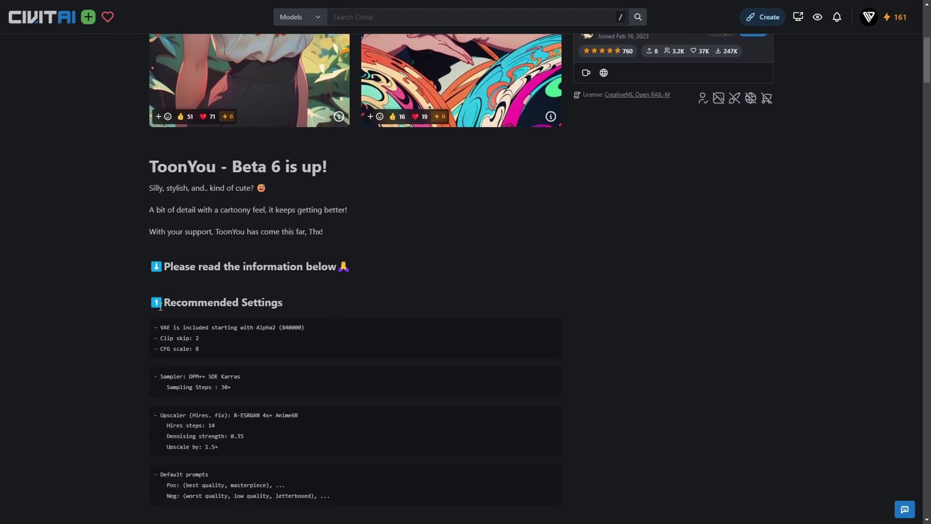
{"action": "scroll", "coordinate": [296, 308], "scroll_direction": "down", "scroll_amount": 2}
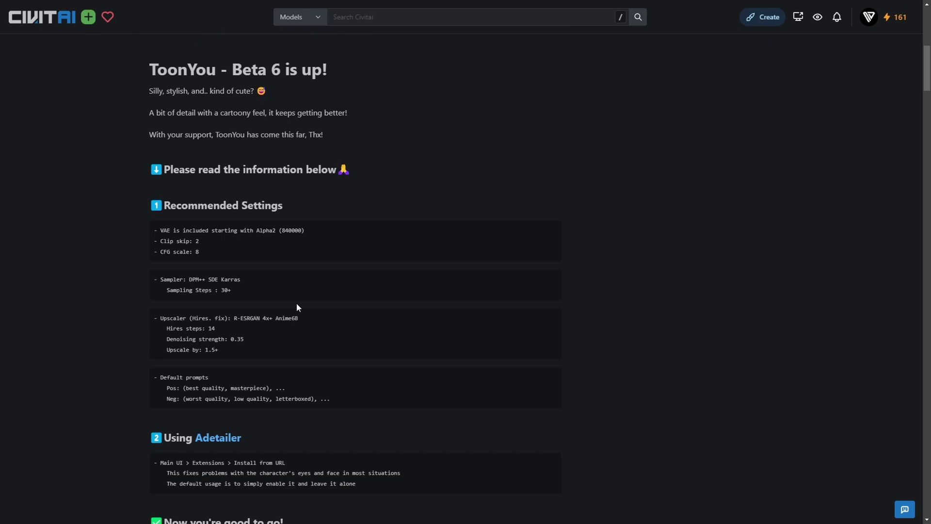
{"action": "scroll", "coordinate": [298, 308], "scroll_direction": "down", "scroll_amount": 1}
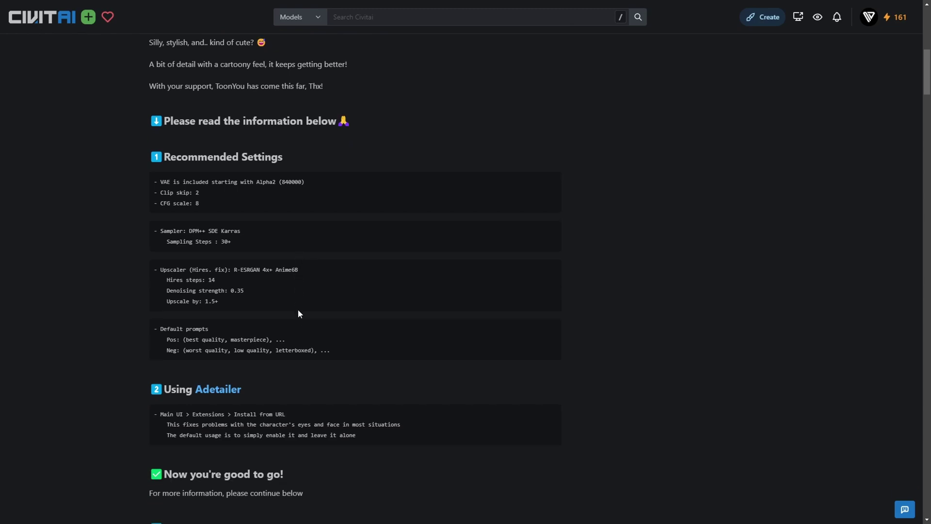
{"action": "scroll", "coordinate": [299, 322], "scroll_direction": "up", "scroll_amount": 9}
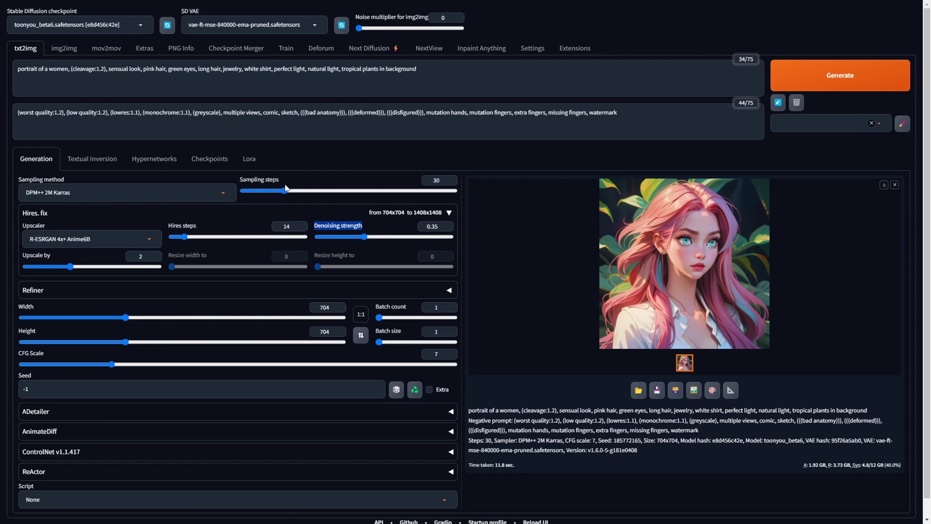
- Enable hires fix with R-ESRGAN 4x+ Anime6B, 14 steps, 0.35 denoising, then generate a batch of 4
{"action": "left_click", "coordinate": [16, 222]}
{"action": "left_click", "coordinate": [49, 239]}
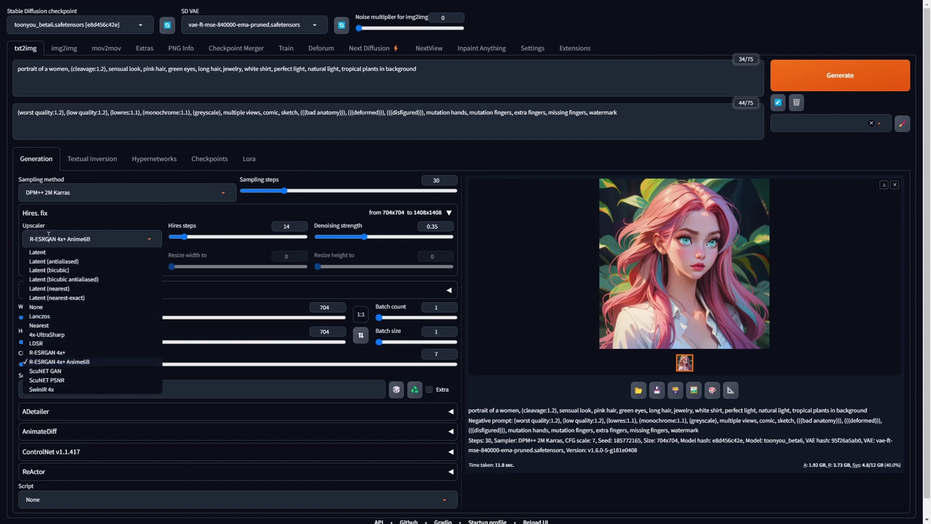
{"action": "left_click", "coordinate": [73, 368]}
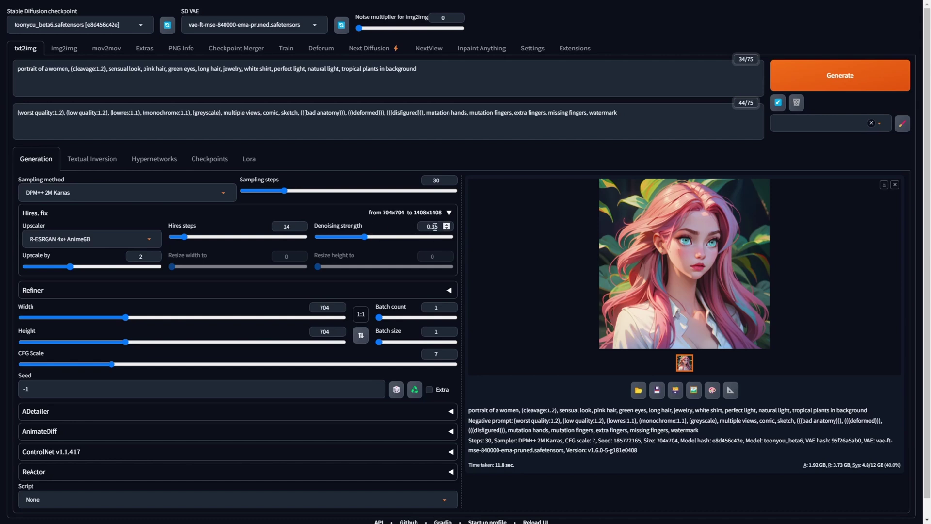
{"action": "mouse_move", "coordinate": [71, 267]}
{"action": "left_mouse_down"}
{"action": "mouse_move", "coordinate": [54, 269]}
{"action": "mouse_move", "coordinate": [69, 268]}
{"action": "left_mouse_up"}
{"action": "left_click", "coordinate": [57, 112]}
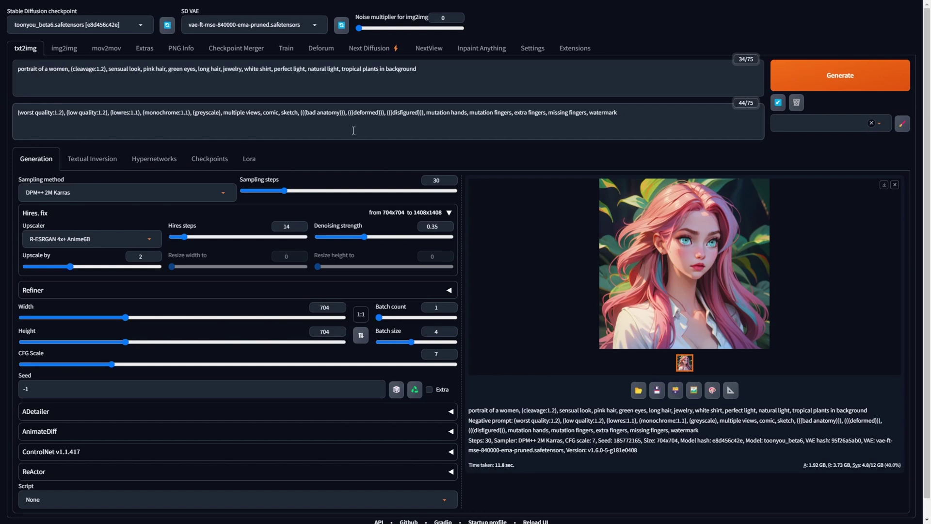
{"action": "left_click", "coordinate": [820, 63]}
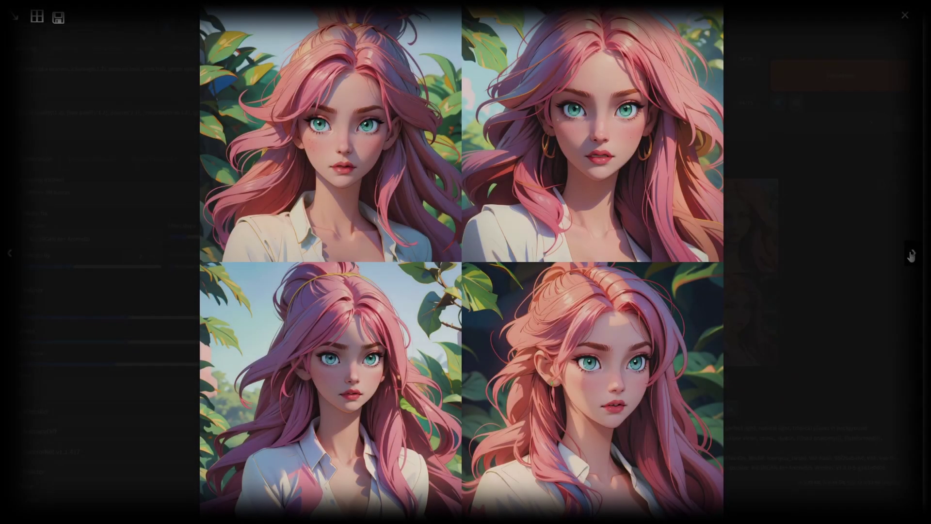
- Step through each of the four pink-haired ToonYou portraits in the full-size viewer
{"action": "left_click", "coordinate": [911, 254]}
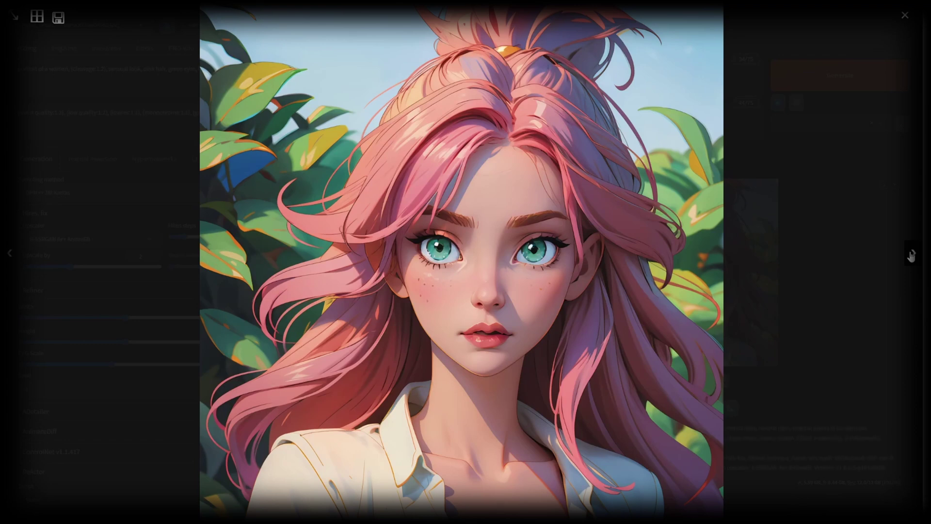
{"action": "left_click", "coordinate": [912, 254]}
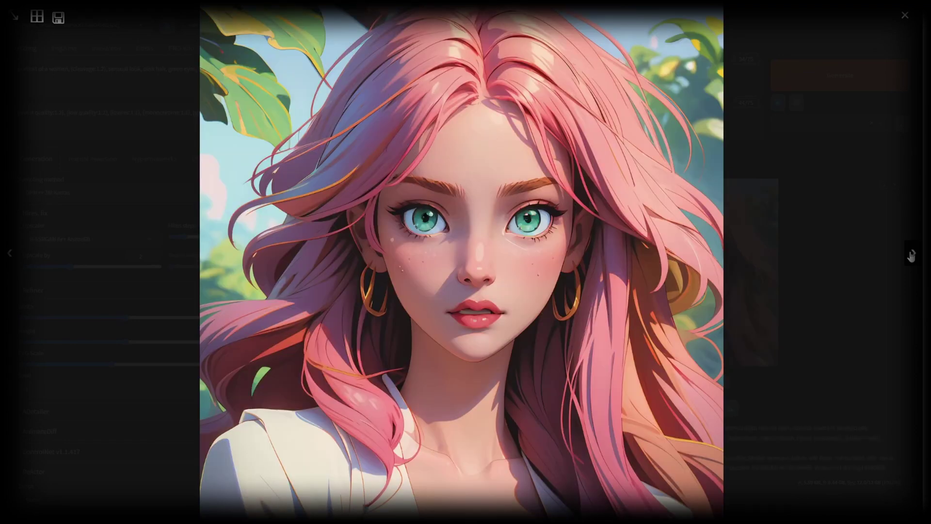
{"action": "left_click", "coordinate": [911, 254]}
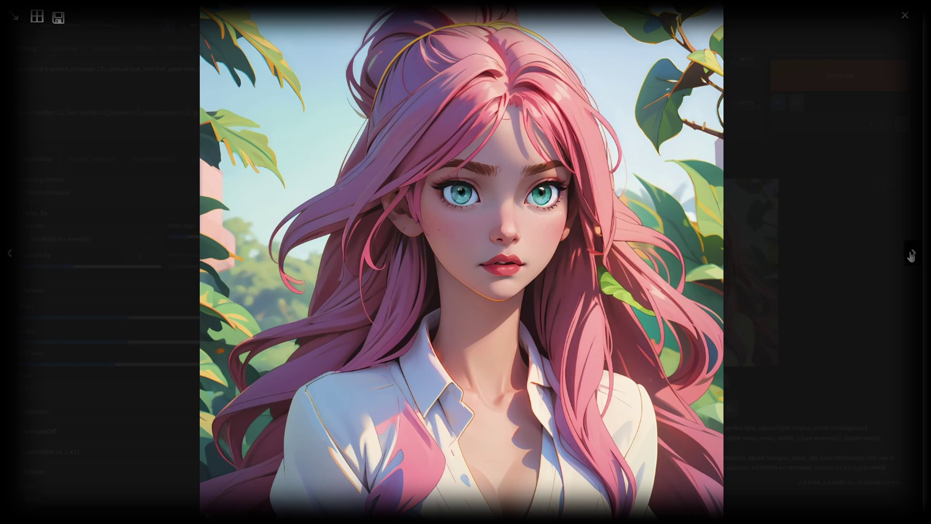
{"action": "left_click", "coordinate": [911, 254]}
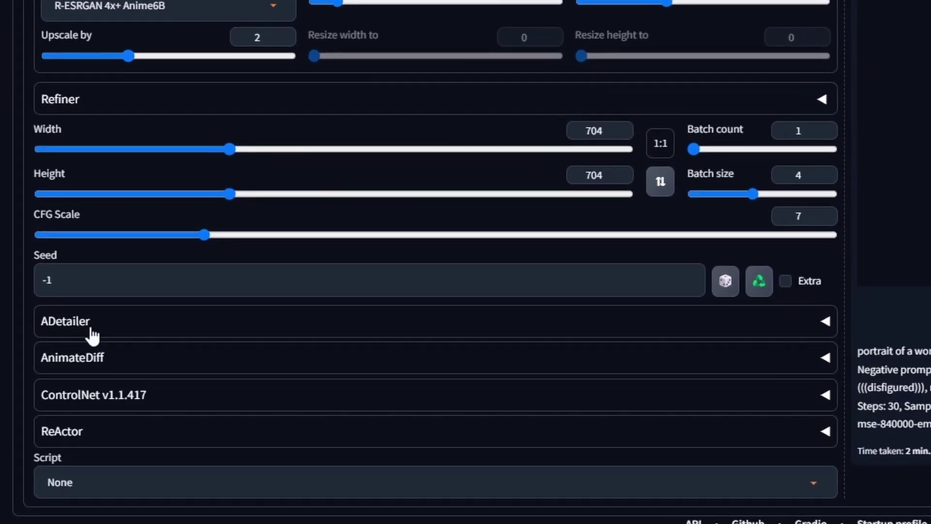
- Enable ADetailer face fixing with the face_yolov8n.pt model
{"action": "left_click", "coordinate": [92, 333]}
{"action": "scroll", "coordinate": [87, 327], "scroll_direction": "down", "scroll_amount": 3}
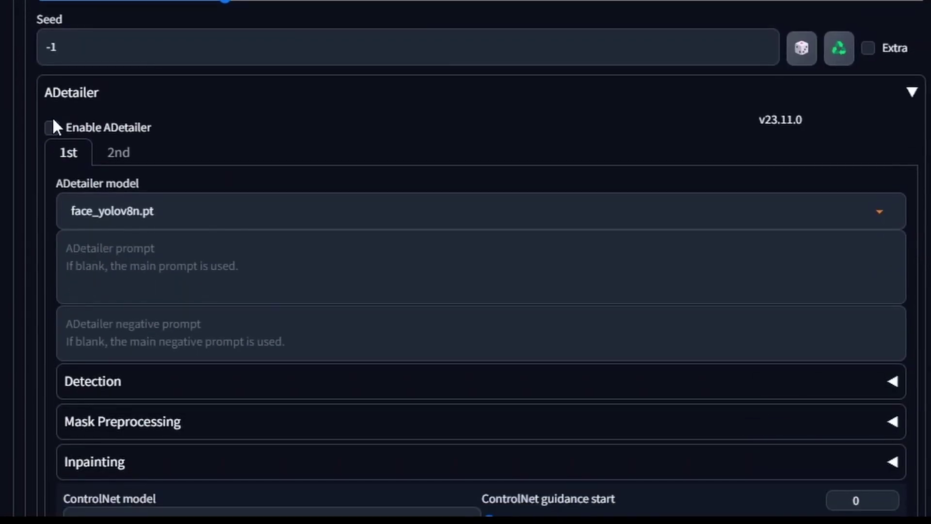
{"action": "left_click", "coordinate": [51, 130]}
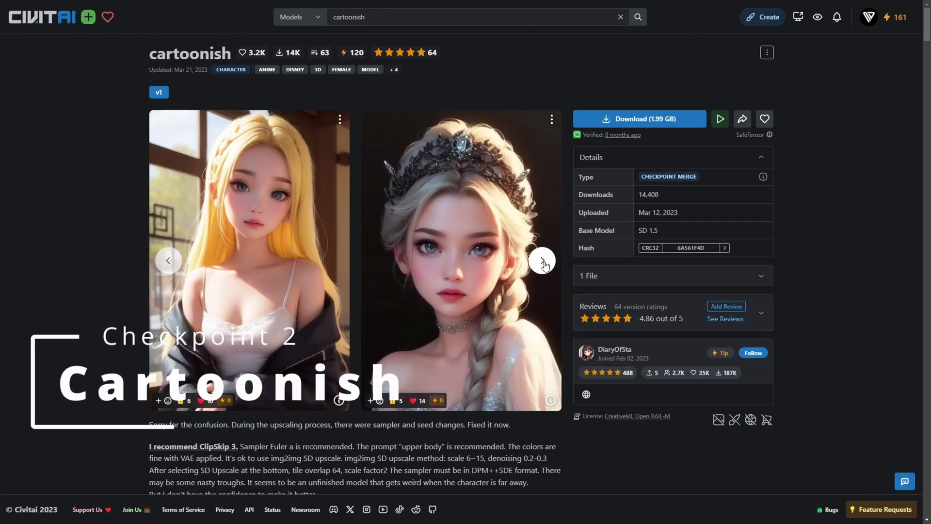
- Advance the cartoonish checkpoint's sample carousel to the next images
{"action": "left_click", "coordinate": [542, 261]}
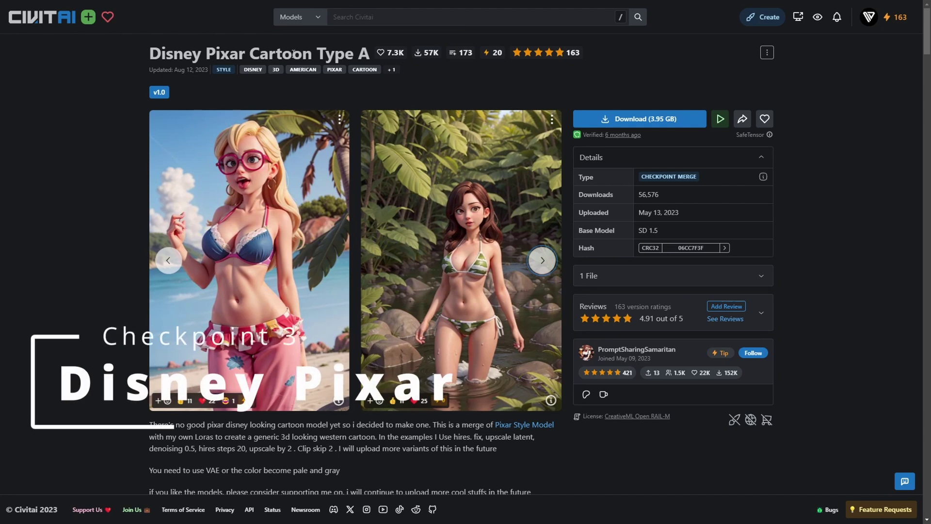
- Browse through the Disney Pixar Cartoon Type A example images in the carousel
{"action": "left_click", "coordinate": [541, 262]}
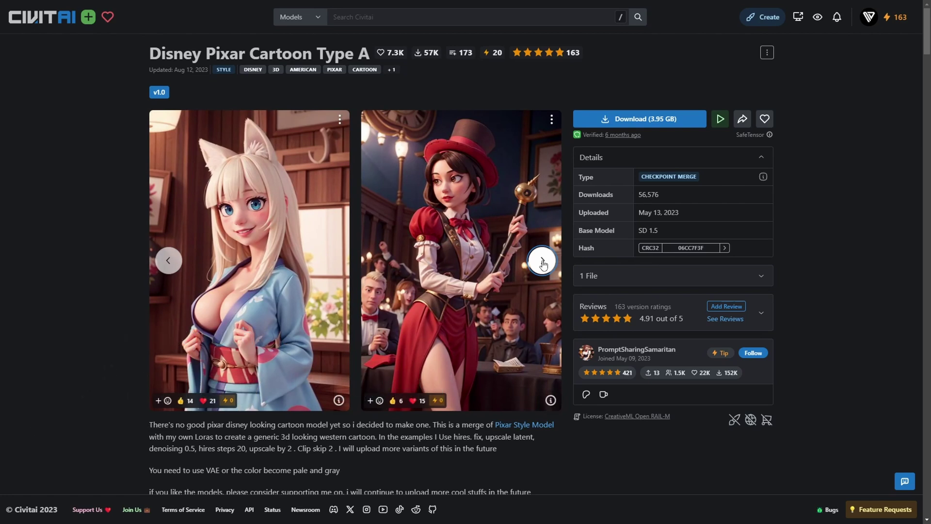
{"action": "left_click", "coordinate": [542, 262]}
{"action": "left_click", "coordinate": [542, 262]}
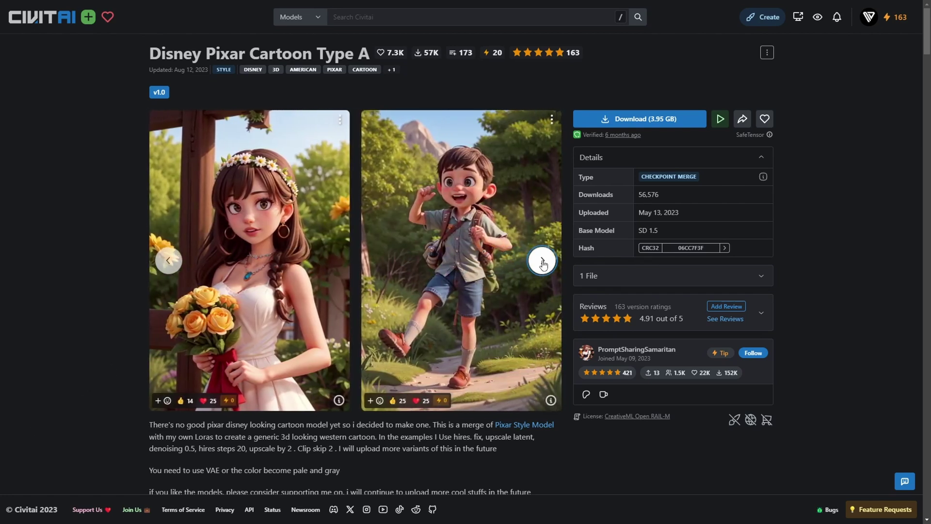
{"action": "left_click", "coordinate": [542, 262]}
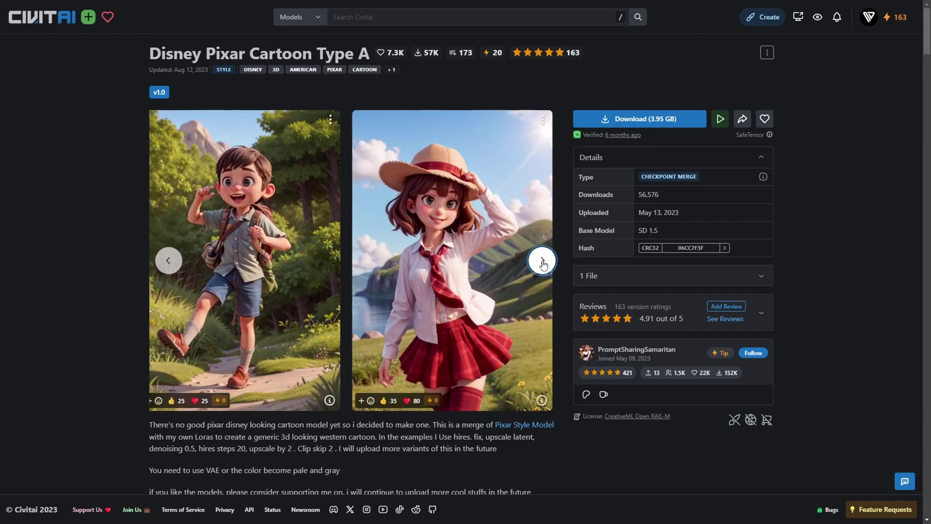
{"action": "left_click", "coordinate": [542, 262]}
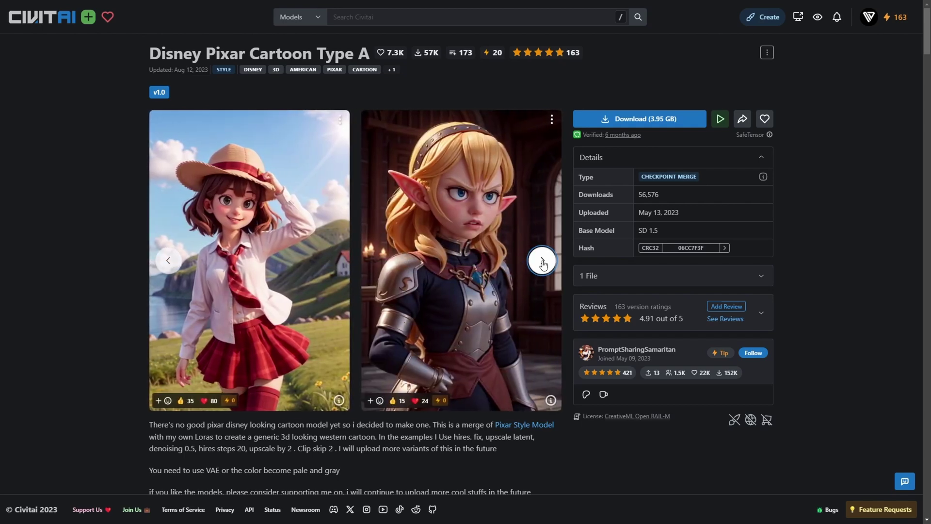
{"action": "left_click", "coordinate": [542, 262]}
{"action": "left_click", "coordinate": [541, 262]}
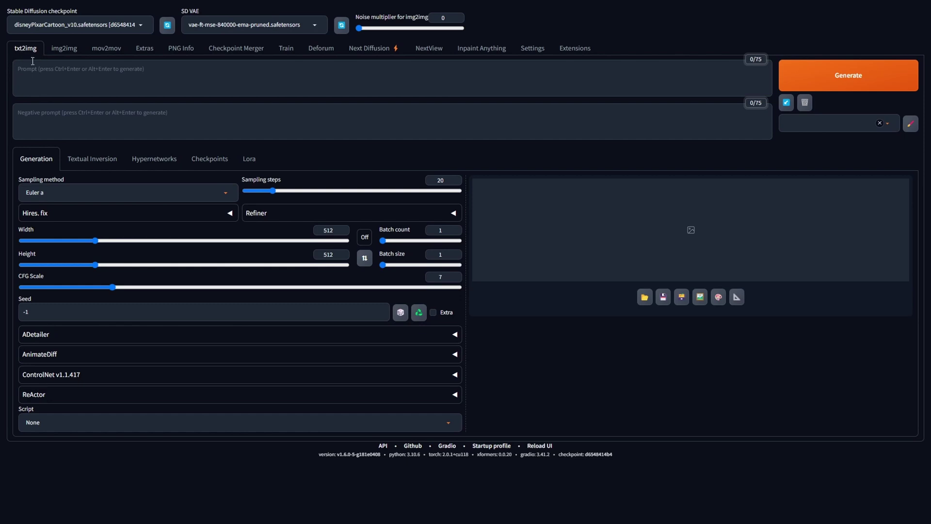
- Choose the X/Y/Z plot script from the Script list
{"action": "left_click", "coordinate": [30, 421]}
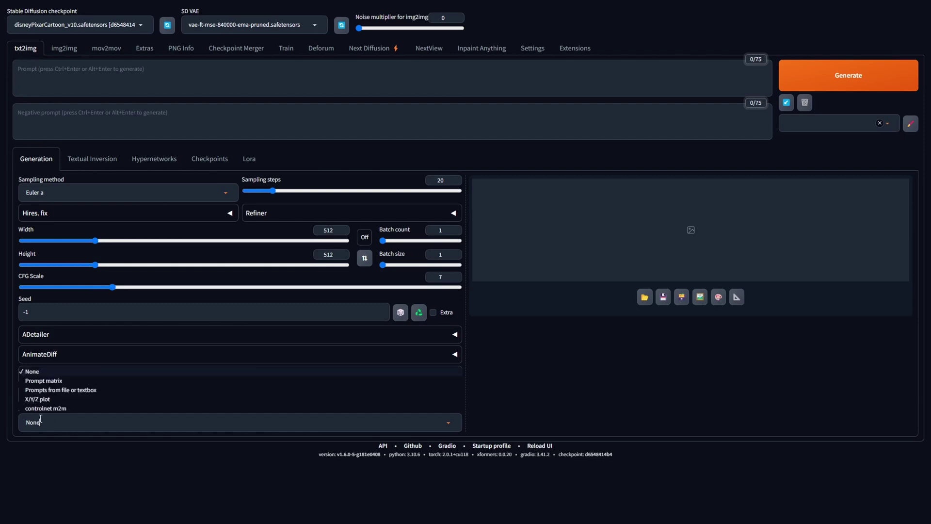
{"action": "left_click", "coordinate": [33, 399]}
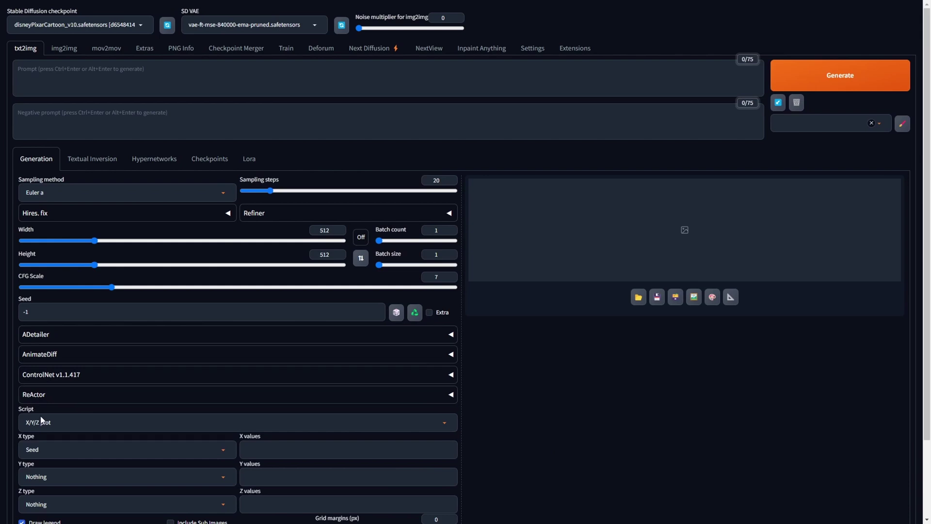
{"action": "scroll", "coordinate": [46, 421], "scroll_direction": "down", "scroll_amount": 2}
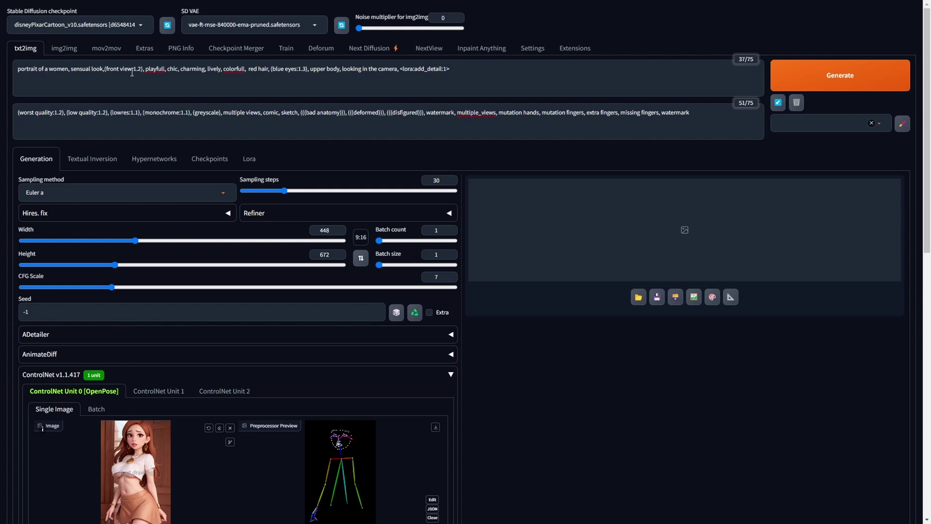
{"action": "left_click", "coordinate": [131, 72]}
{"action": "left_click", "coordinate": [141, 112]}
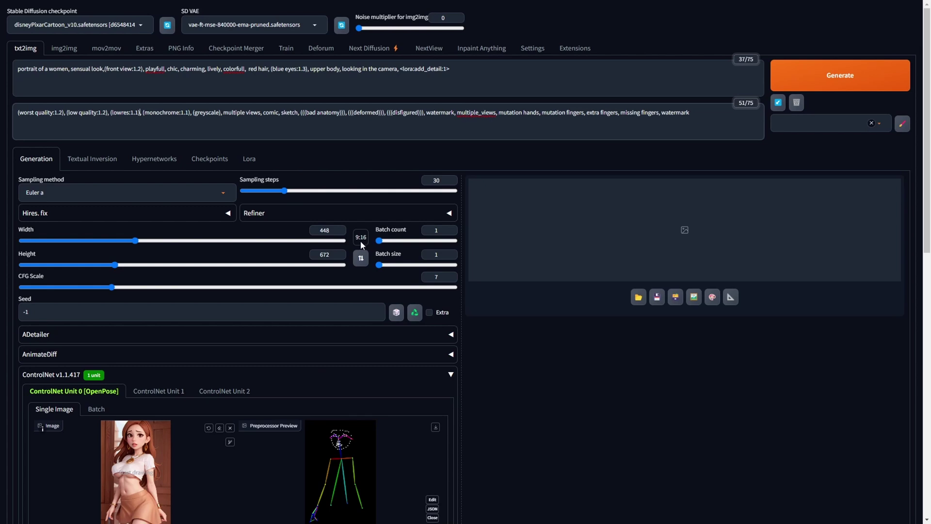
- Generate the X/Y/Z comparison grid of checkpoints versus samplers
{"action": "left_click", "coordinate": [858, 87]}
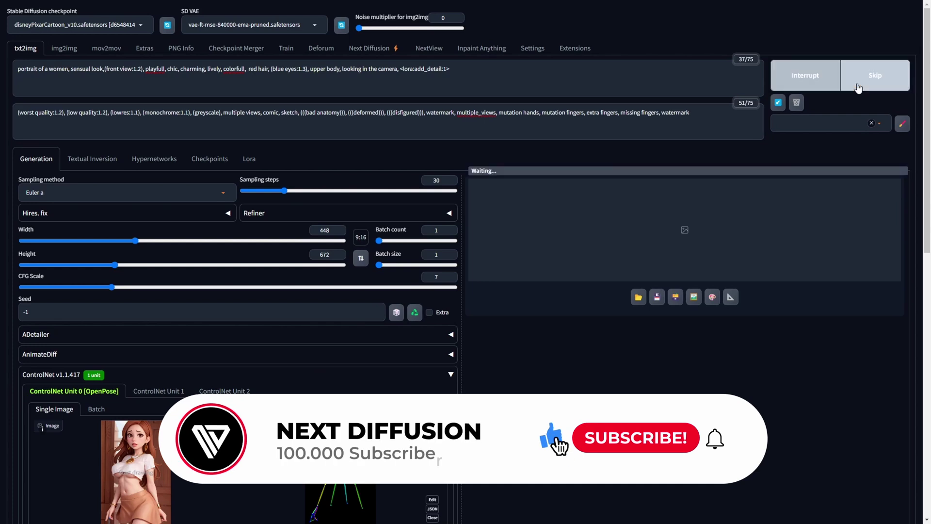